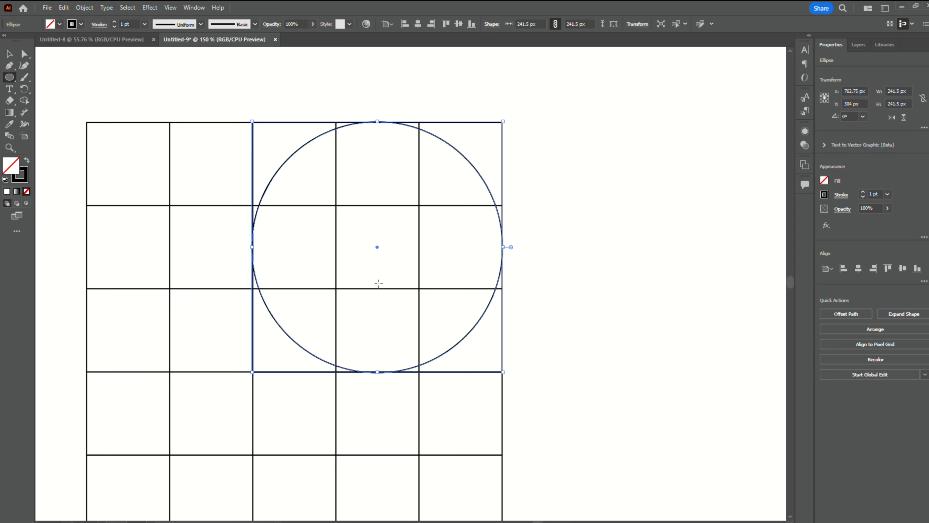
# - Make a smaller concentric copy of the large circle, 81 px across, fitted to the grid cell at its centre
pyautogui.moveTo(379, 283); pyautogui.dragTo(503, 264)
pyautogui.click(8, 54)
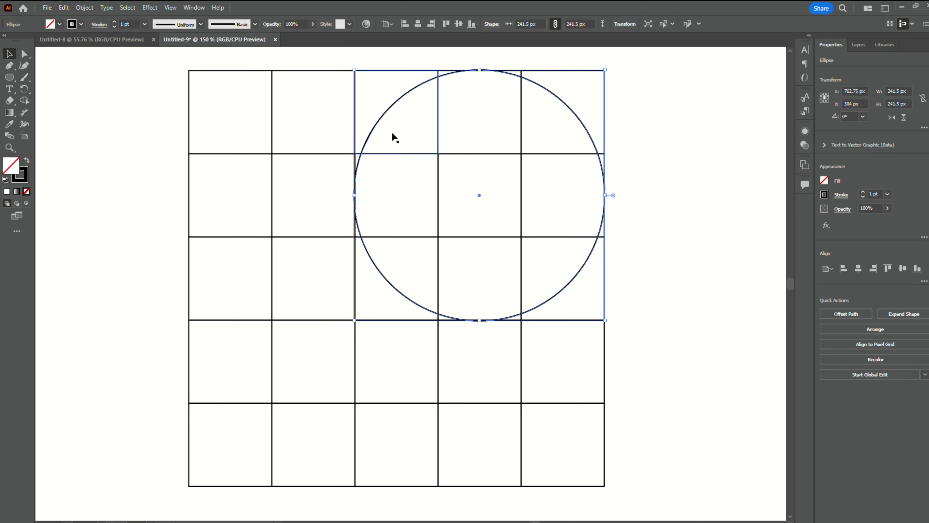
pyautogui.moveTo(605, 195); pyautogui.dragTo(523, 195)
pyautogui.scroll(5, 475, 174)
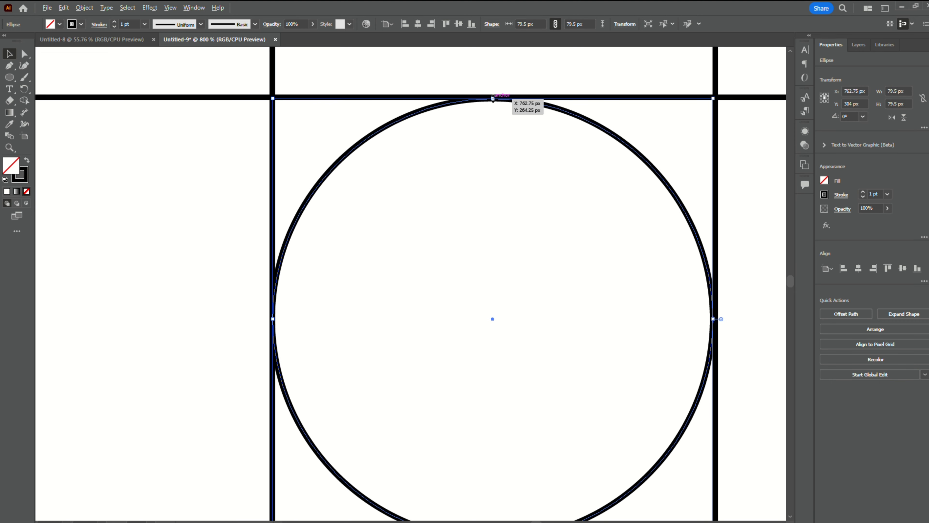
pyautogui.moveTo(493, 98); pyautogui.dragTo(493, 96)
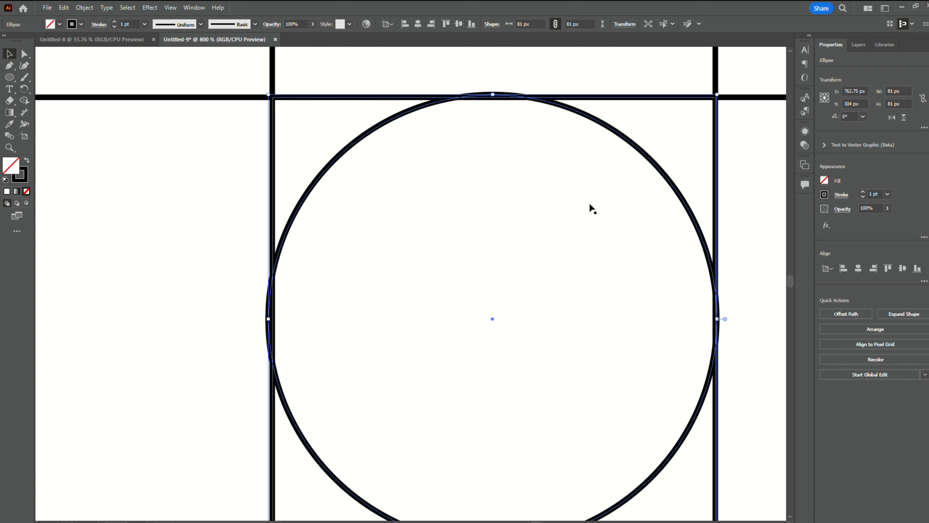
# - Duplicate the large and small circles two grid cells straight down, so the copy touches the grid's bottom edge
pyautogui.scroll(-6, 590, 204)
pyautogui.moveTo(585, 374); pyautogui.dragTo(473, 365)
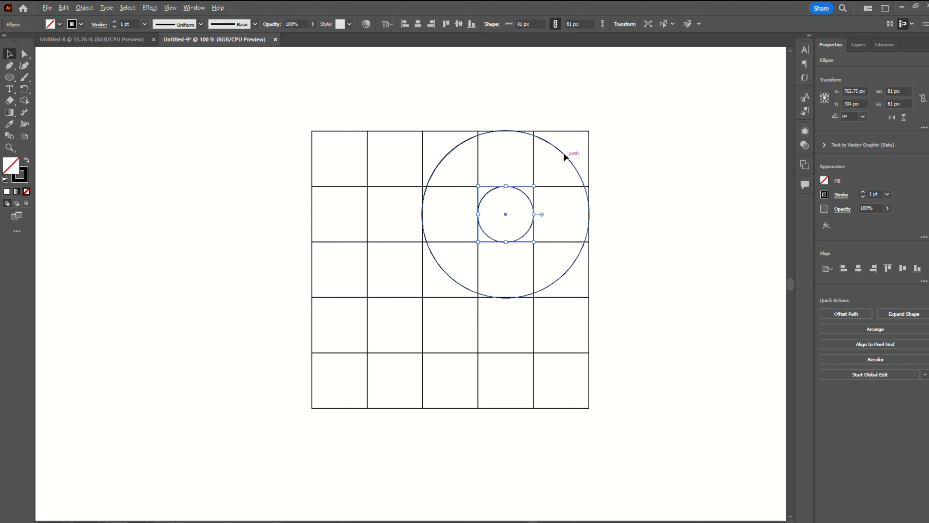
pyautogui.moveTo(564, 153); pyautogui.dragTo(573, 267)
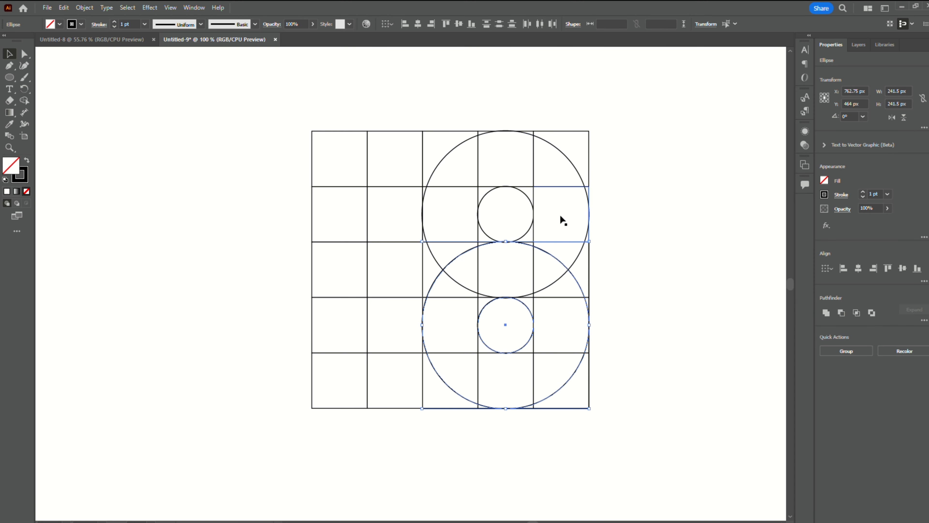
# - Select the grid and all circles, set a black fill, and merge the upper bowl's regions around the small circle with Shape Builder
pyautogui.moveTo(260, 113); pyautogui.dragTo(646, 452)
pyautogui.click(25, 100)
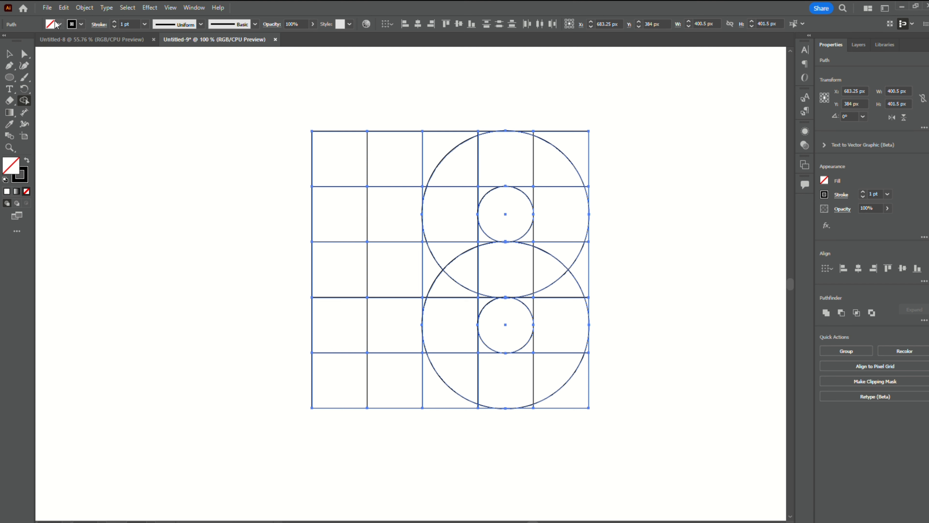
pyautogui.click(48, 27)
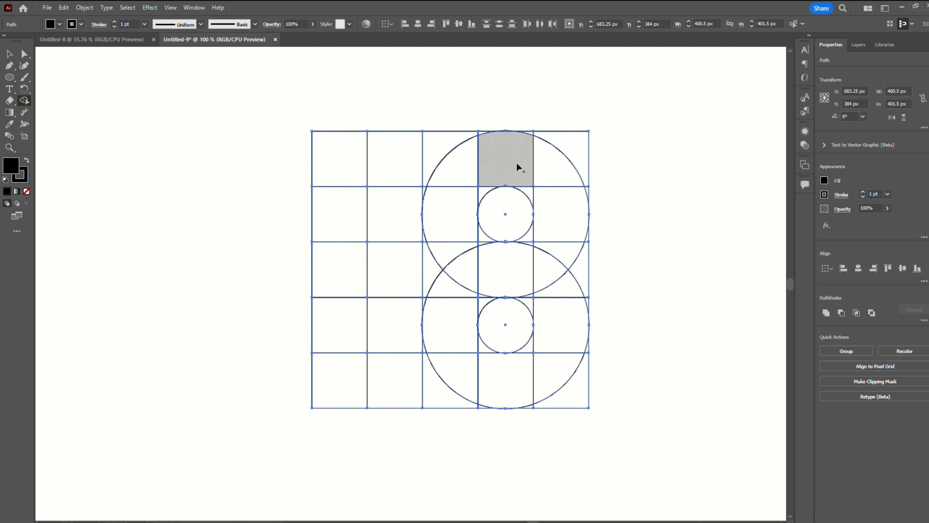
pyautogui.moveTo(486, 167); pyautogui.dragTo(538, 180)
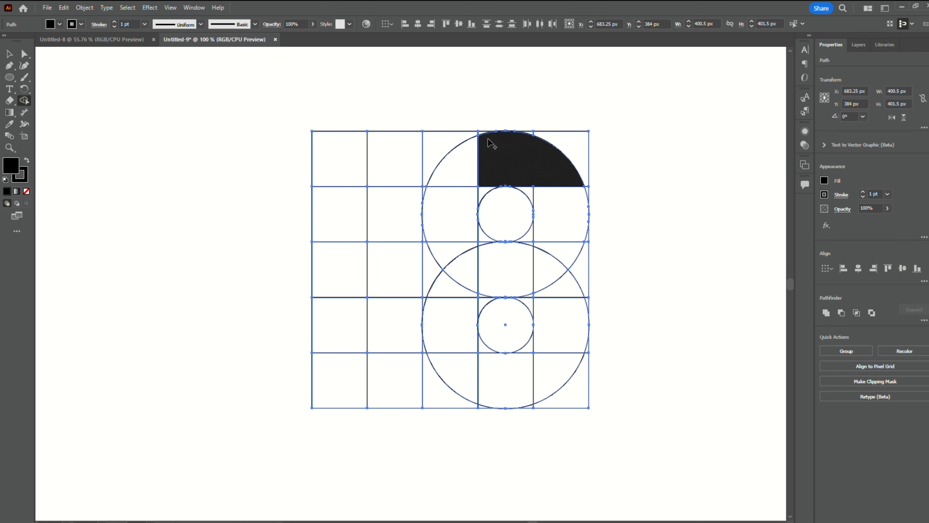
pyautogui.scroll(1, 492, 142)
pyautogui.scroll(1, 493, 142)
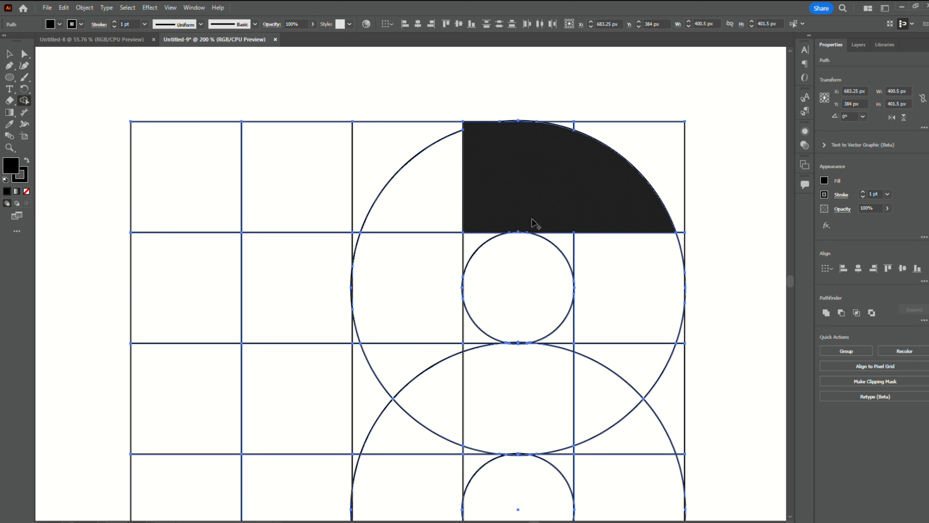
pyautogui.moveTo(563, 217)
pyautogui.mouseDown()
pyautogui.moveTo(598, 255)
pyautogui.moveTo(592, 249)
pyautogui.mouseUp()
pyautogui.scroll(-2, 621, 267)
pyautogui.scroll(1, 621, 269)
pyautogui.moveTo(617, 304)
pyautogui.mouseDown()
pyautogui.moveTo(549, 253)
pyautogui.moveTo(522, 224)
pyautogui.moveTo(500, 238)
pyautogui.mouseUp()
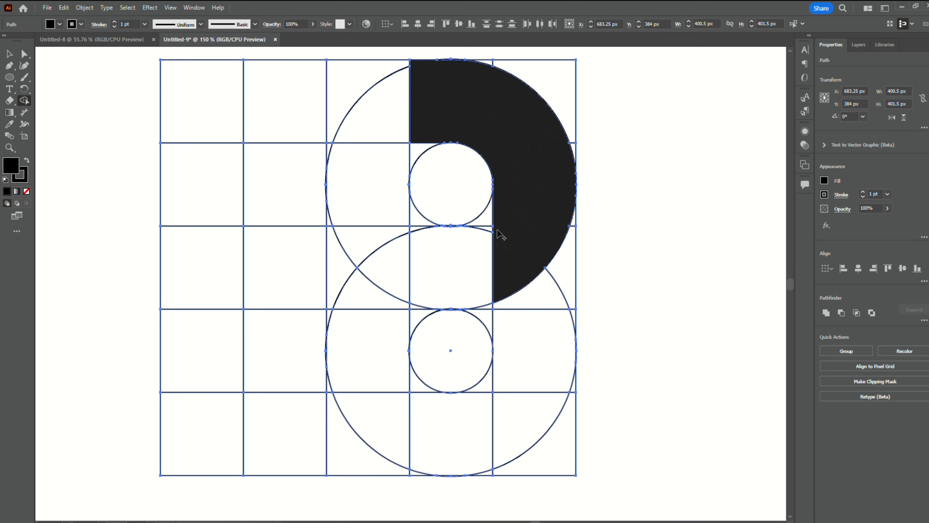
# - Merge the middle arm and the lower bowl's regions around the lower small circle into the black shape, forming a 3
pyautogui.click(475, 239)
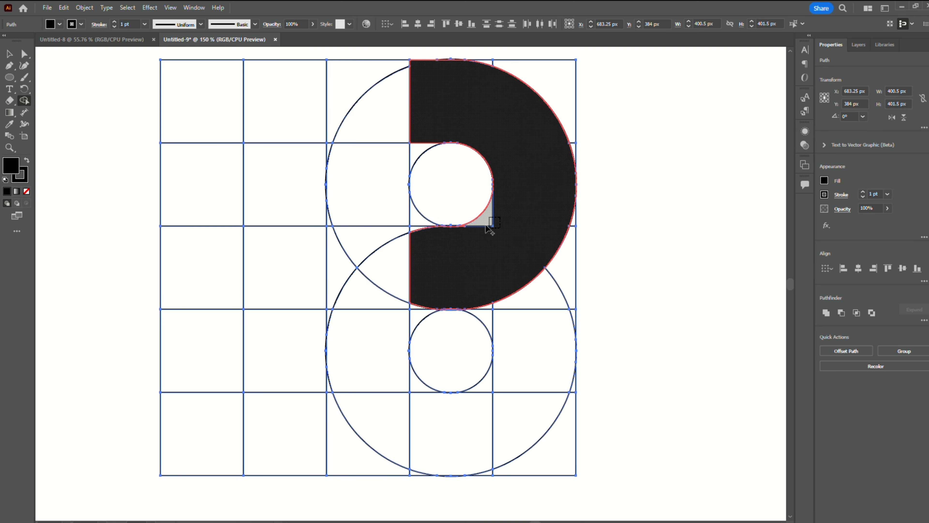
pyautogui.click(489, 216)
pyautogui.moveTo(452, 244); pyautogui.dragTo(413, 228)
pyautogui.moveTo(454, 282); pyautogui.dragTo(418, 295)
pyautogui.moveTo(483, 286); pyautogui.dragTo(492, 310)
pyautogui.moveTo(521, 380); pyautogui.dragTo(506, 401)
pyautogui.click(477, 395)
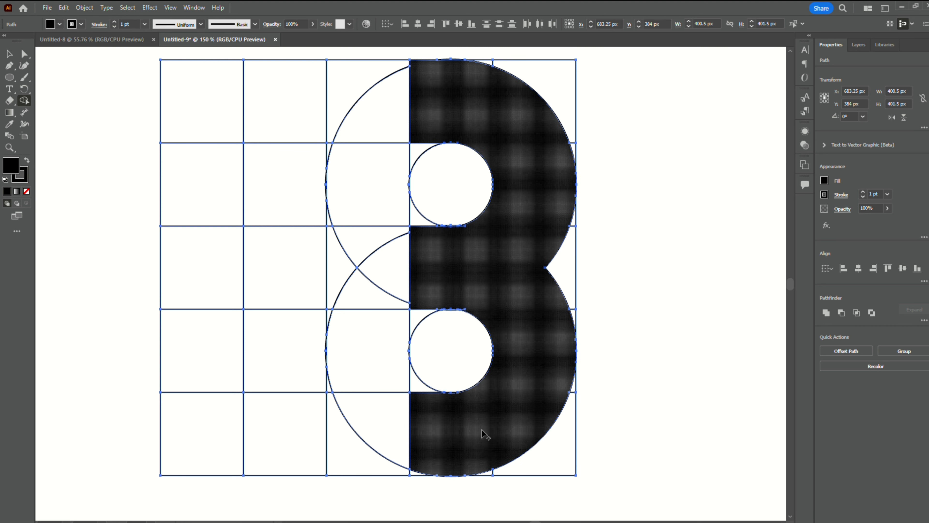
# - Merge the gap beneath the lower bowl and the bottom row's remaining cells, extending the bar to the grid's left edge
pyautogui.scroll(-2, 432, 412)
pyautogui.keyDown('alt'); pyautogui.scroll(3, 407, 407); pyautogui.keyUp('alt')
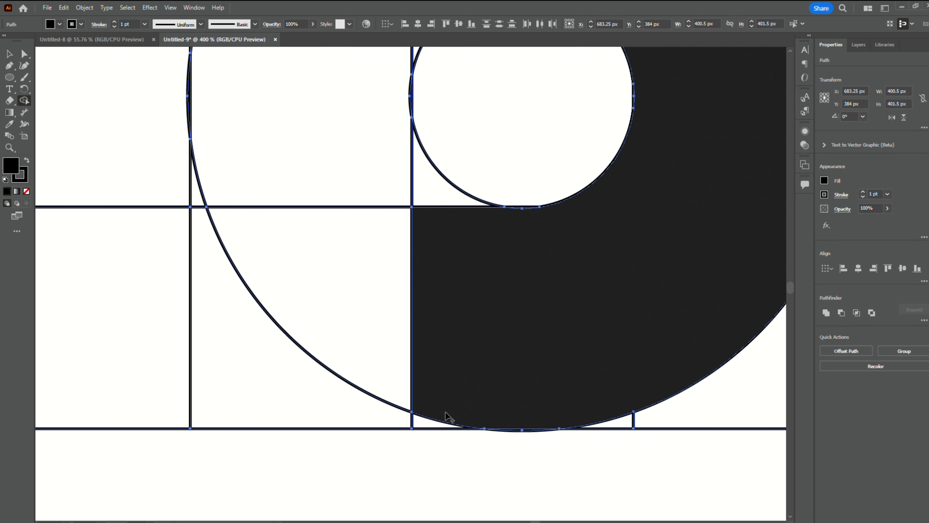
pyautogui.click(430, 422)
pyautogui.keyDown('alt'); pyautogui.scroll(-5, 472, 311); pyautogui.keyUp('alt')
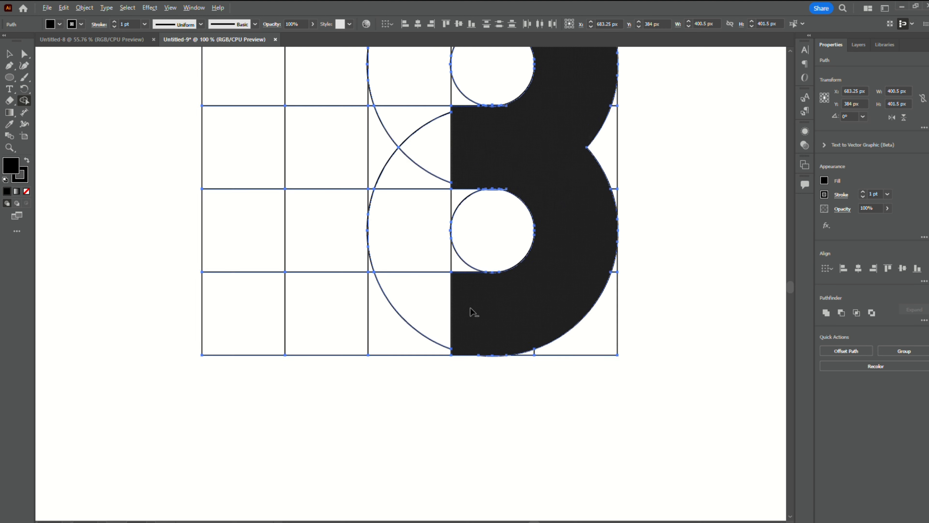
pyautogui.moveTo(494, 307); pyautogui.dragTo(309, 315)
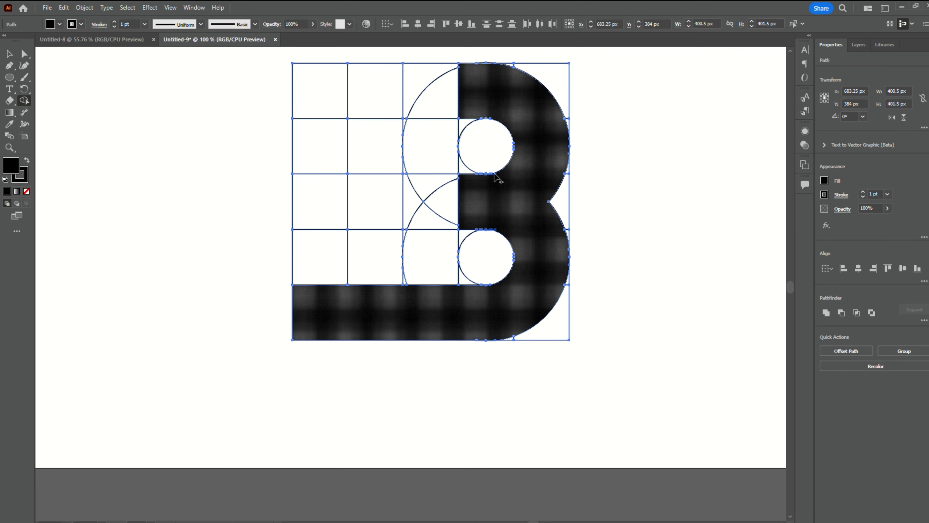
# - Merge the thin slivers beneath the upper small circle into the black shape to clean up the middle arm's edge
pyautogui.keyDown('alt'); pyautogui.scroll(6, 493, 174); pyautogui.keyUp('alt')
pyautogui.moveTo(503, 129); pyautogui.dragTo(471, 134)
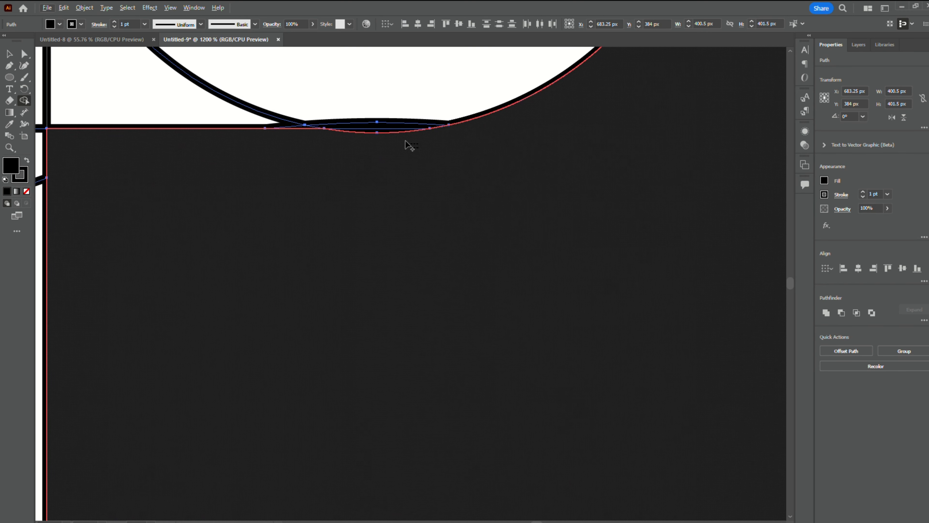
pyautogui.moveTo(378, 130); pyautogui.dragTo(432, 165)
pyautogui.keyDown('alt'); pyautogui.scroll(-6, 394, 221); pyautogui.keyUp('alt')
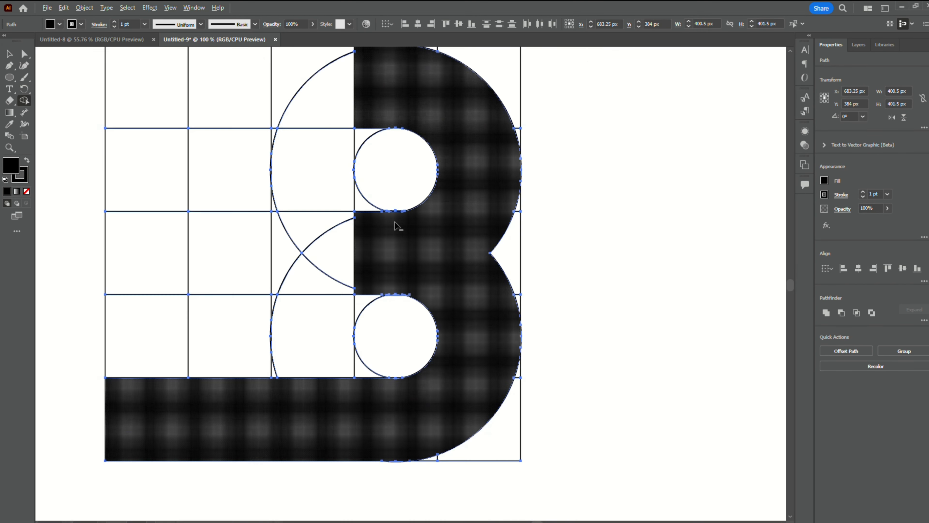
# - Merge the top row's three left cells and the second column's cells down to the bottom bar into a black T
pyautogui.moveTo(231, 131); pyautogui.dragTo(344, 131)
pyautogui.moveTo(287, 163)
pyautogui.mouseDown()
pyautogui.moveTo(284, 324)
pyautogui.moveTo(285, 296)
pyautogui.mouseUp()
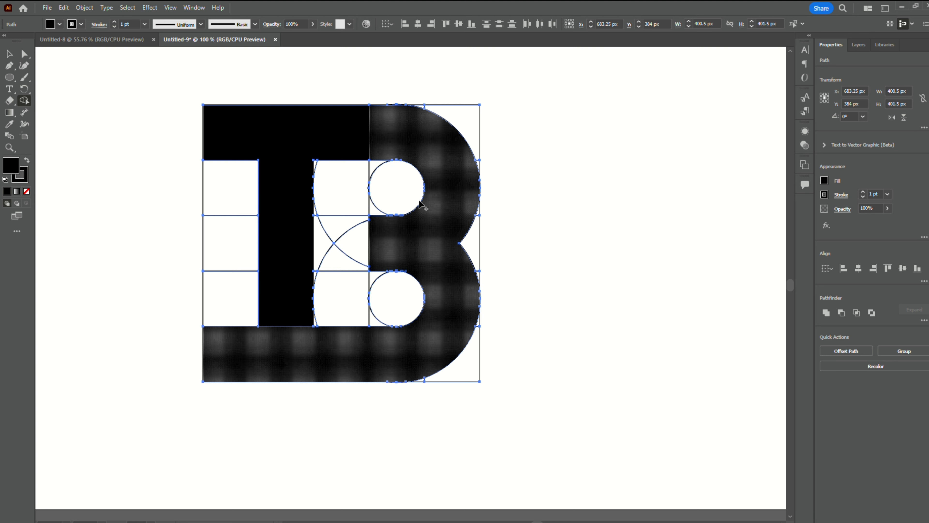
pyautogui.scroll(-1, 359, 200)
pyautogui.scroll(-1, 329, 253)
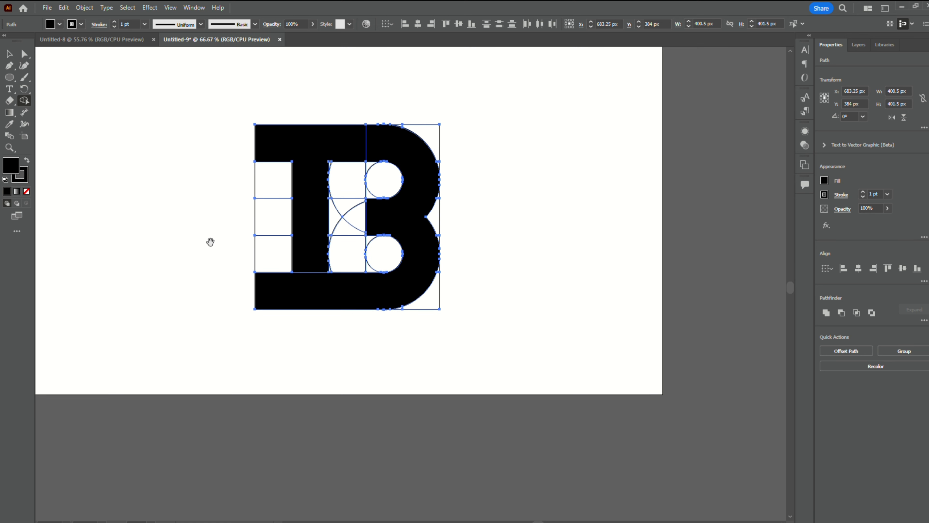
pyautogui.moveTo(210, 241); pyautogui.dragTo(283, 293)
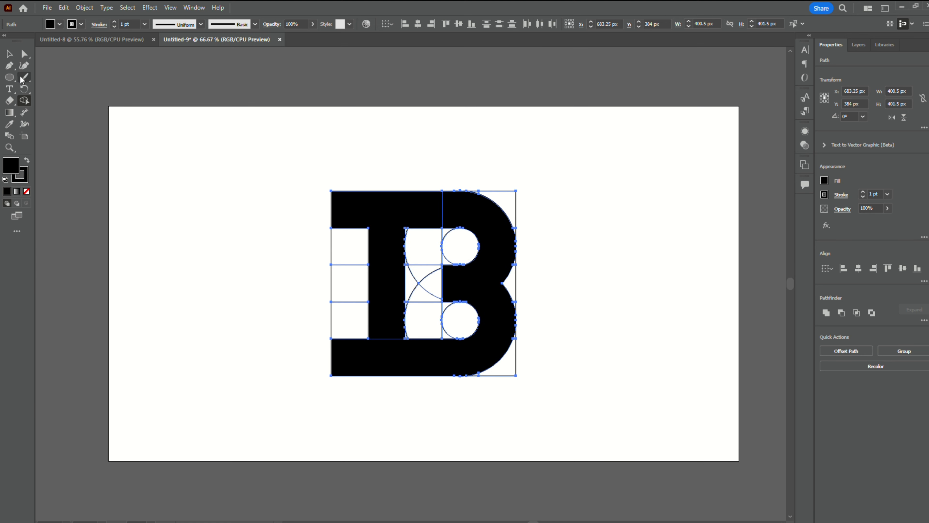
pyautogui.click(8, 53)
pyautogui.click(253, 156)
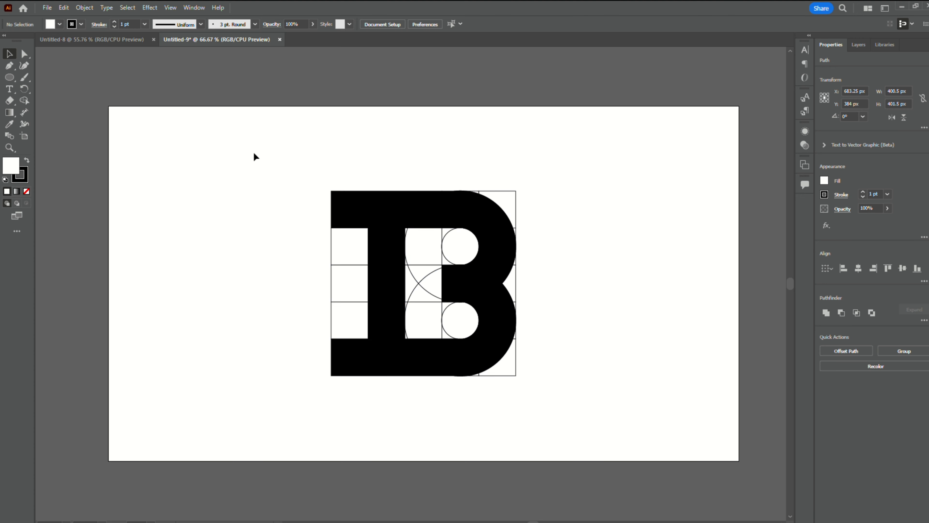
# - Move the T and B shapes off the grid to the left, and delete the leftover grid and circle pieces
pyautogui.click(386, 205)
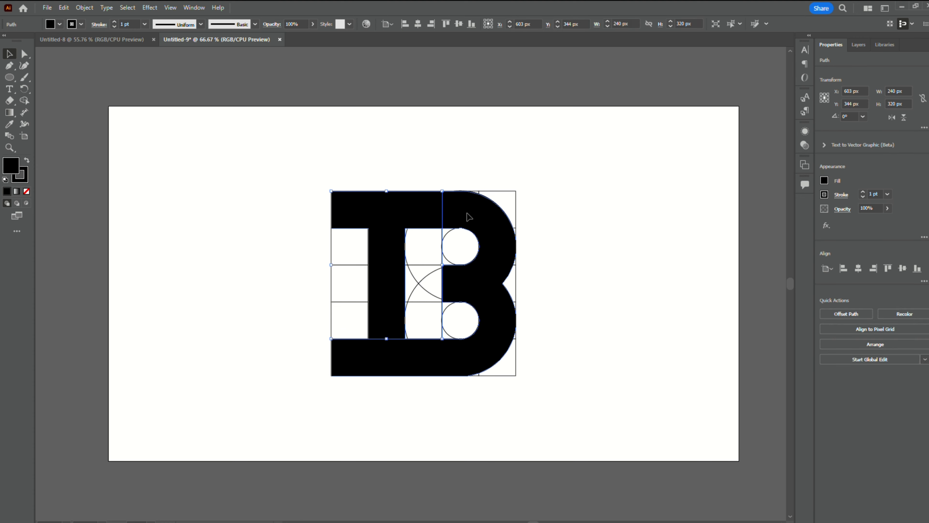
pyautogui.moveTo(472, 225); pyautogui.dragTo(268, 223)
pyautogui.moveTo(327, 147); pyautogui.dragTo(549, 396)
pyautogui.press('Delete')
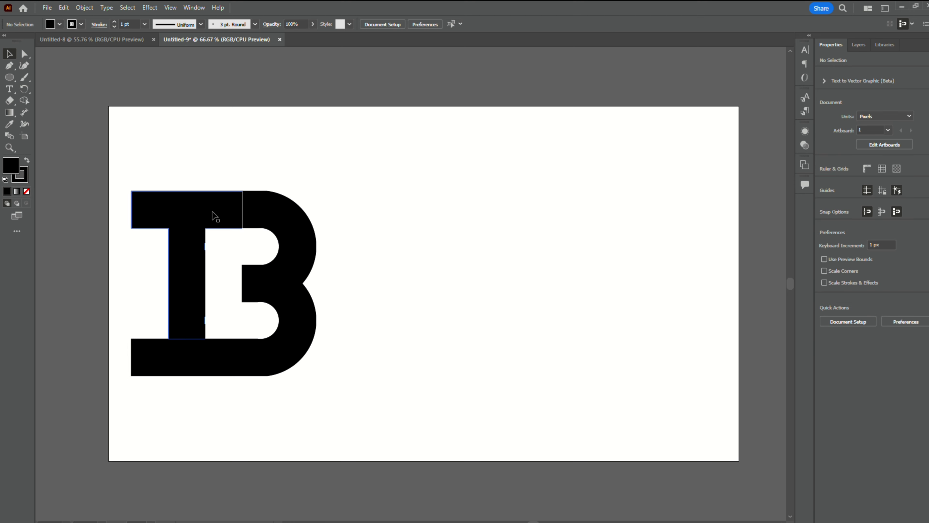
# - Select the T and B shapes together and move them horizontally back toward the artboard's centre, at X 752 px
pyautogui.moveTo(210, 211)
pyautogui.mouseDown()
pyautogui.moveTo(235, 221)
pyautogui.moveTo(210, 216)
pyautogui.mouseUp()
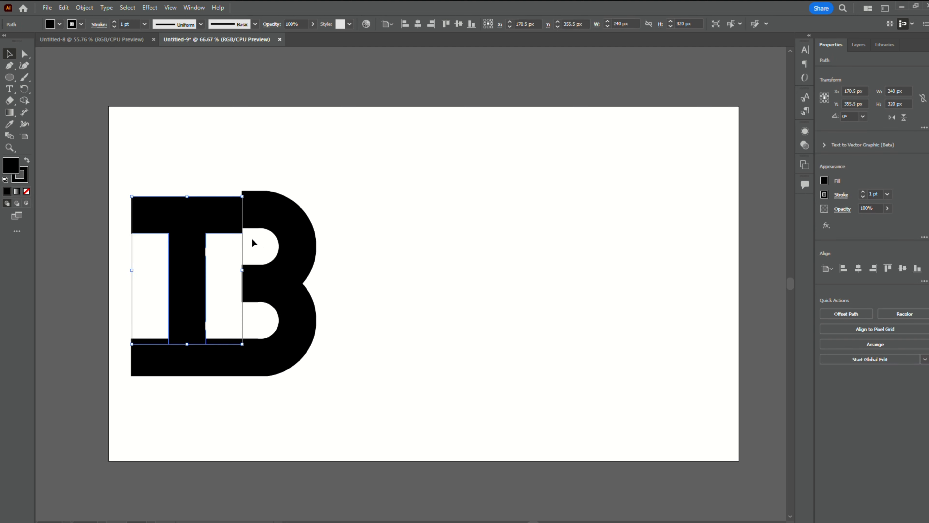
pyautogui.hotkey('ctrl', 'z')
pyautogui.moveTo(130, 165); pyautogui.dragTo(384, 403)
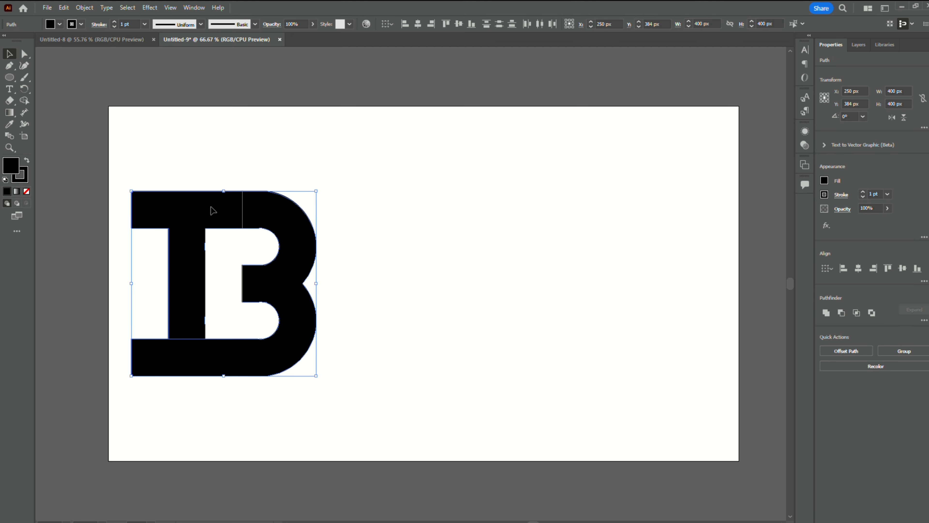
pyautogui.moveTo(210, 211); pyautogui.dragTo(442, 211)
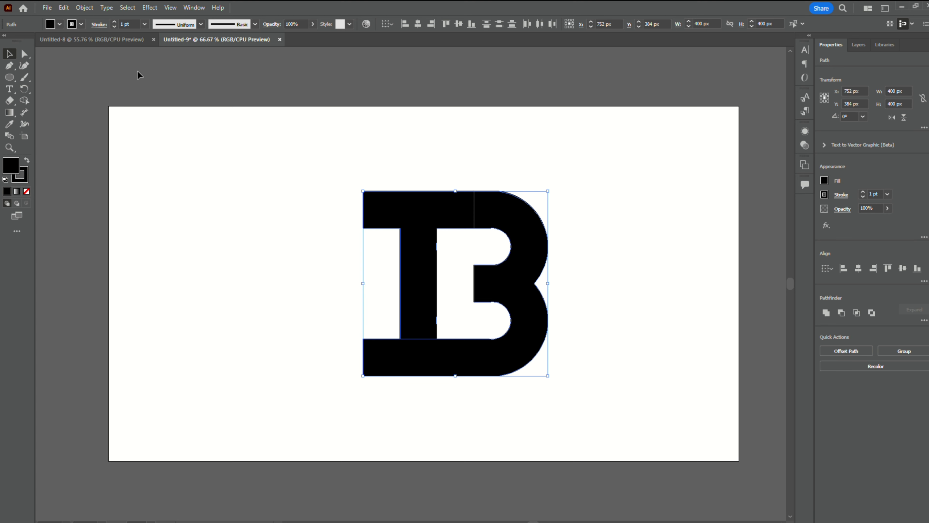
# - Fill the T shape with orange, keeping the B shape black
pyautogui.click(422, 205)
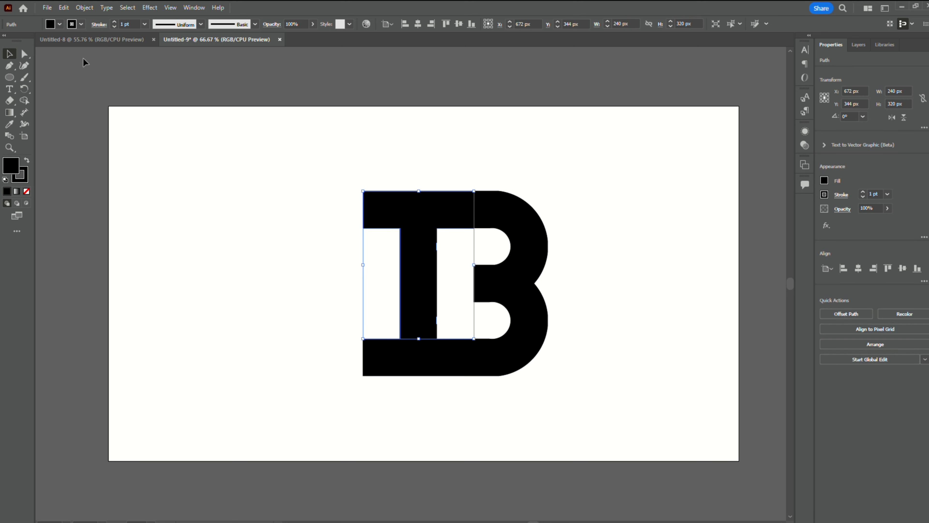
pyautogui.click(94, 41)
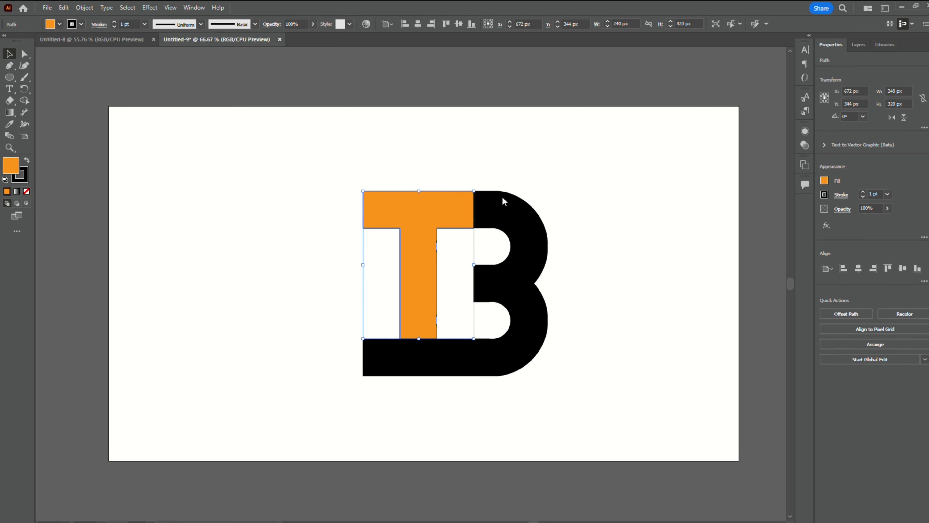
pyautogui.click(513, 218)
pyautogui.click(566, 167)
# - Remove the stroke from both the orange T and the black B shapes
pyautogui.click(520, 233)
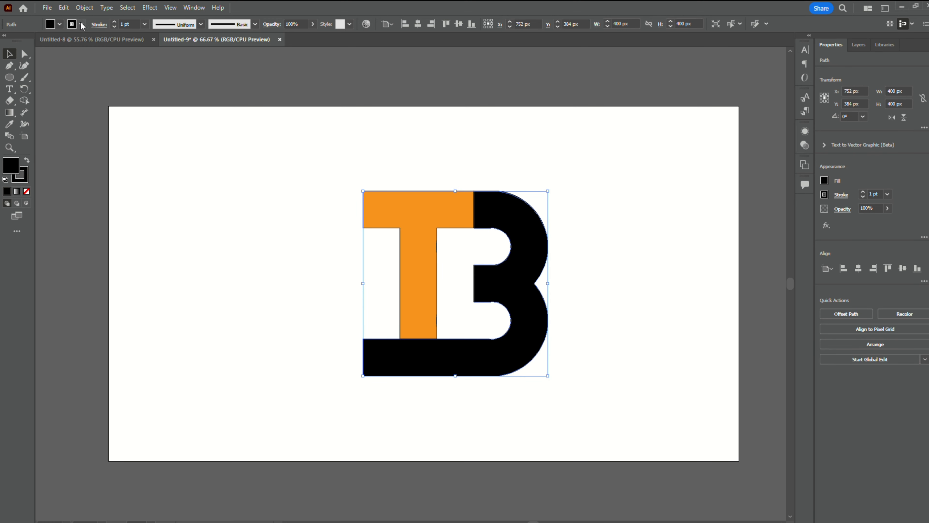
pyautogui.click(9, 42)
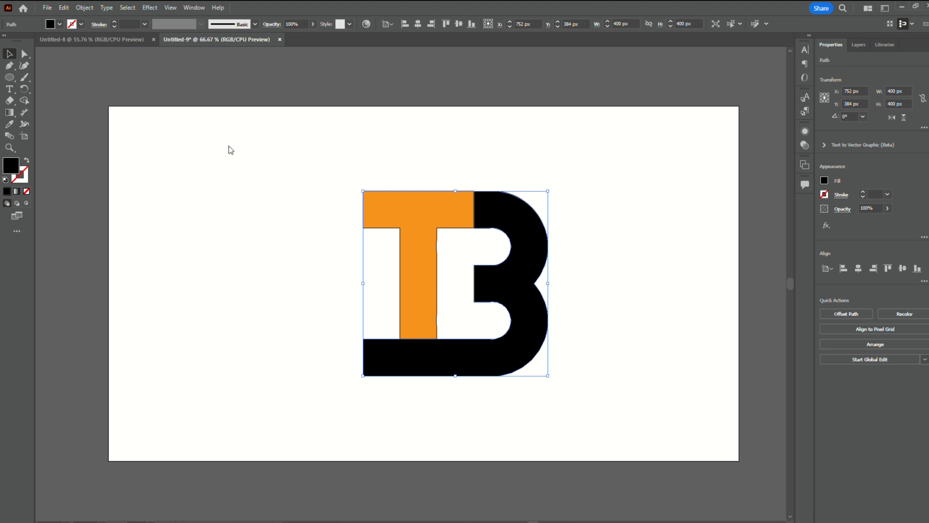
pyautogui.click(313, 166)
pyautogui.hotkey('ctrl', 'z')
pyautogui.moveTo(288, 163); pyautogui.dragTo(476, 275)
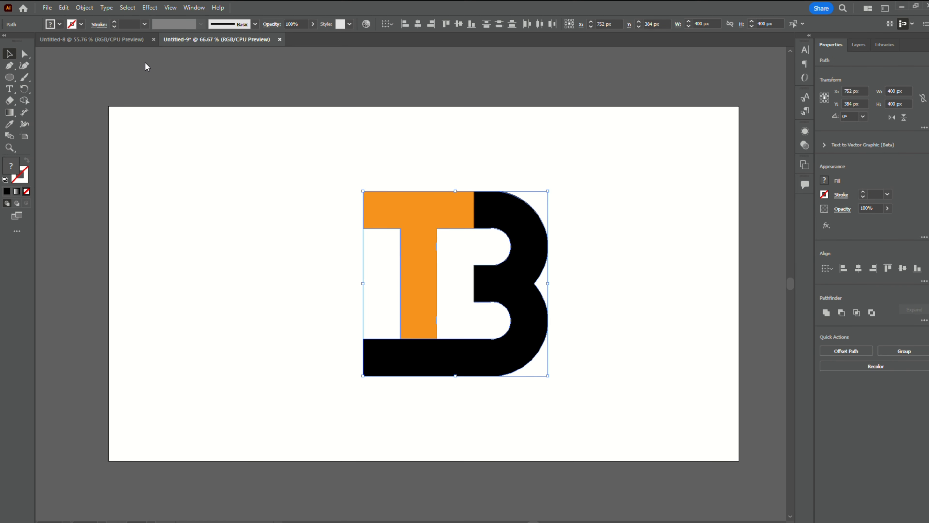
pyautogui.click(320, 176)
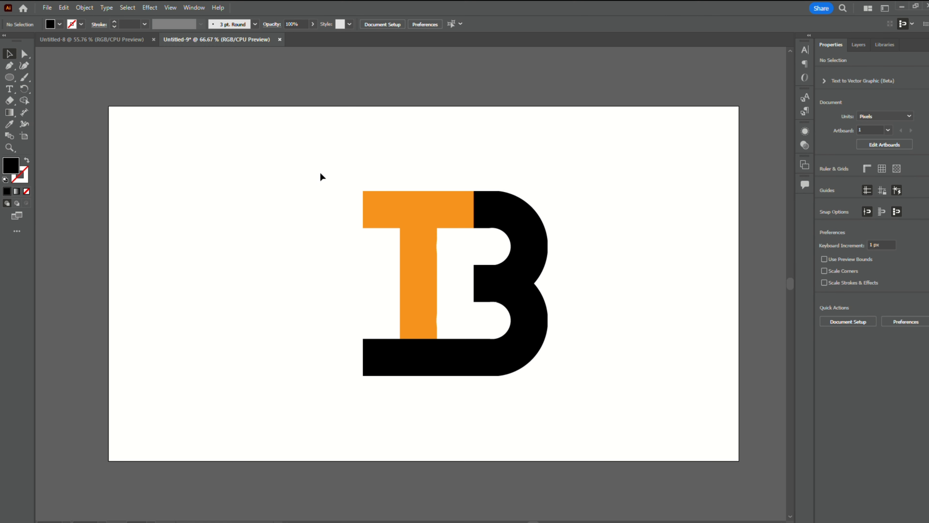
# - Extend the left end of the black bottom bar by about 53 px and round its upper-left corner to about 80 px
pyautogui.click(26, 53)
pyautogui.click(368, 350)
pyautogui.moveTo(349, 331); pyautogui.dragTo(368, 386)
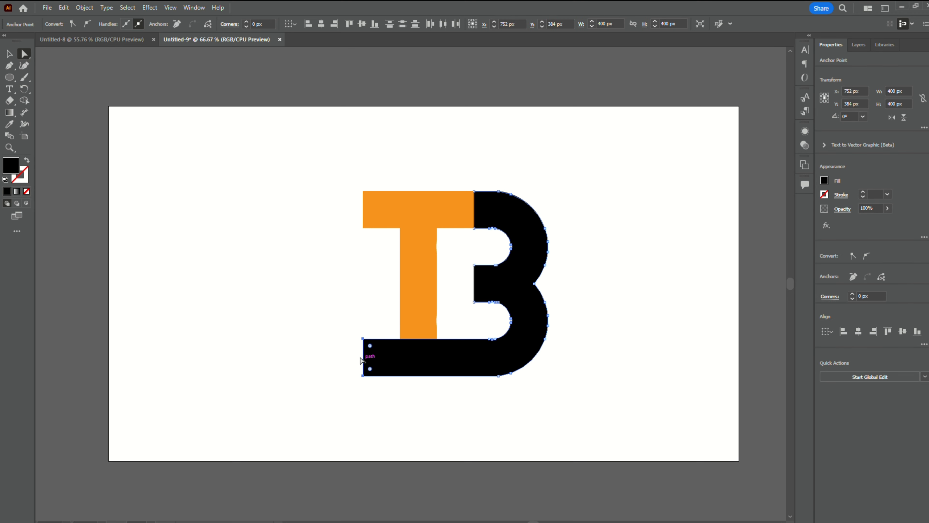
pyautogui.click(359, 355)
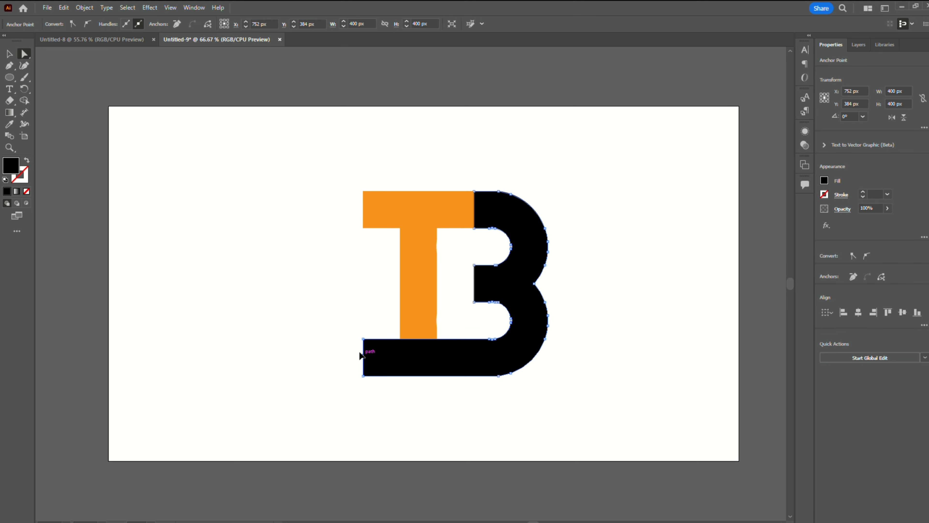
pyautogui.moveTo(360, 356); pyautogui.dragTo(380, 385)
pyautogui.click(336, 338)
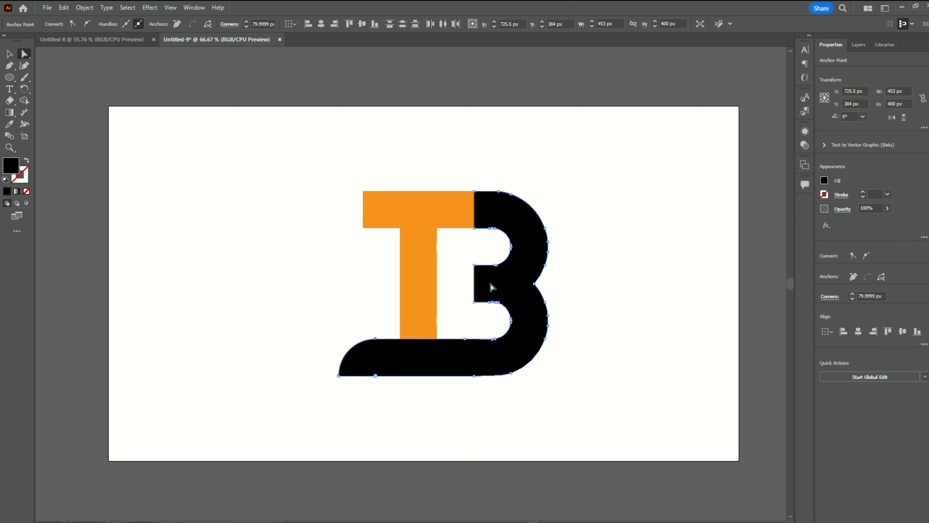
# - Extend the left end of the B's black middle bar horizontally by about 24 px and deselect the shape
pyautogui.click(471, 280)
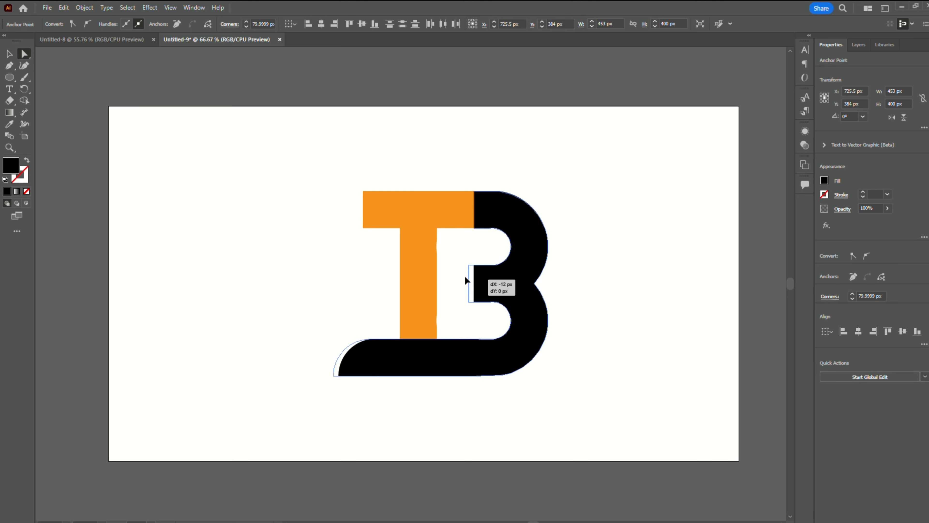
pyautogui.click(472, 278)
pyautogui.moveTo(470, 272); pyautogui.dragTo(459, 277)
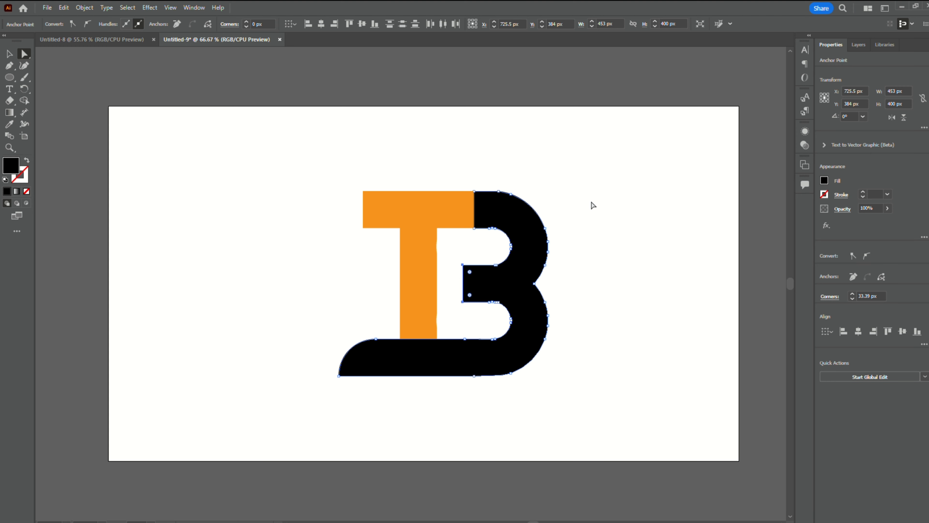
pyautogui.click(592, 202)
# - Fill the B shape with dark red, keeping the T shape orange
pyautogui.click(10, 54)
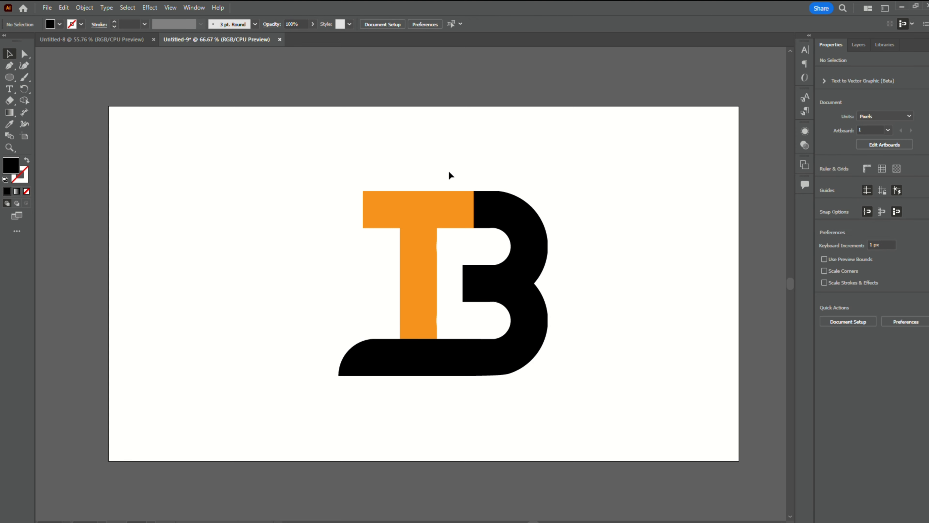
pyautogui.click(492, 205)
pyautogui.click(80, 38)
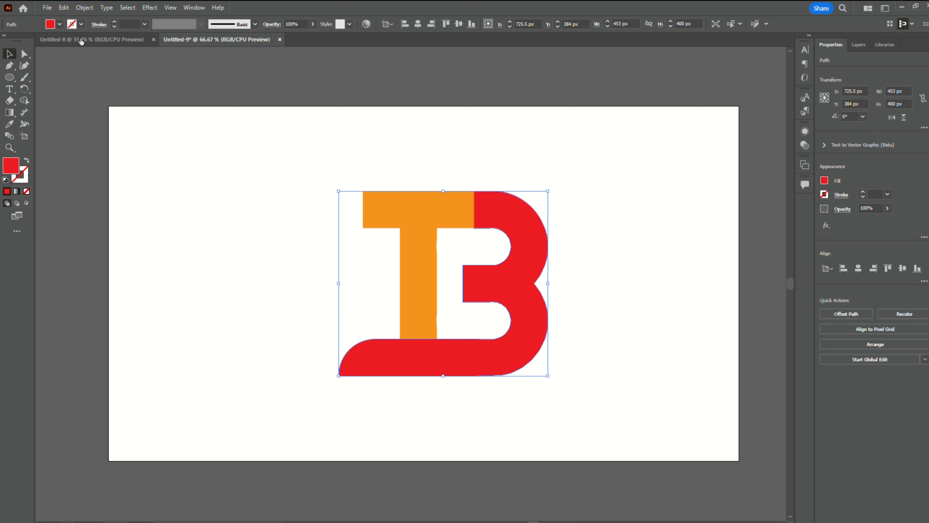
pyautogui.click(87, 40)
pyautogui.click(76, 42)
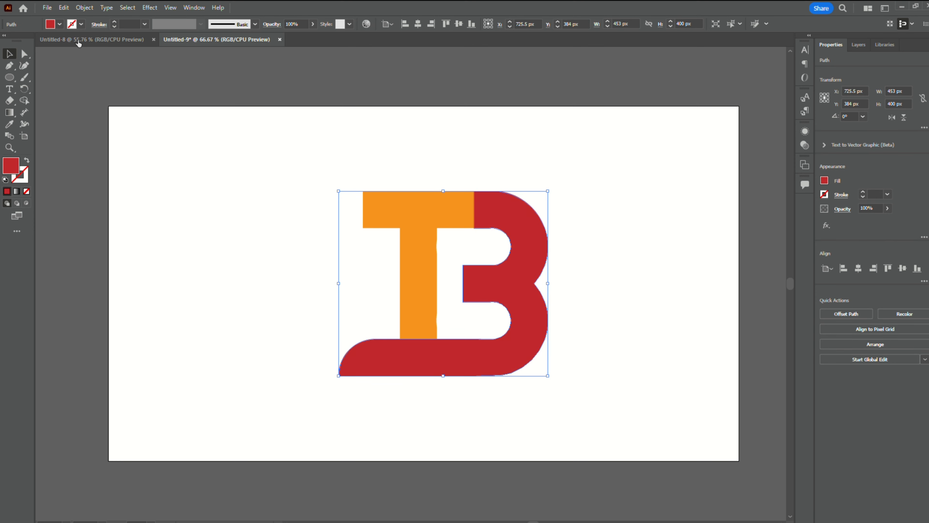
pyautogui.click(11, 77)
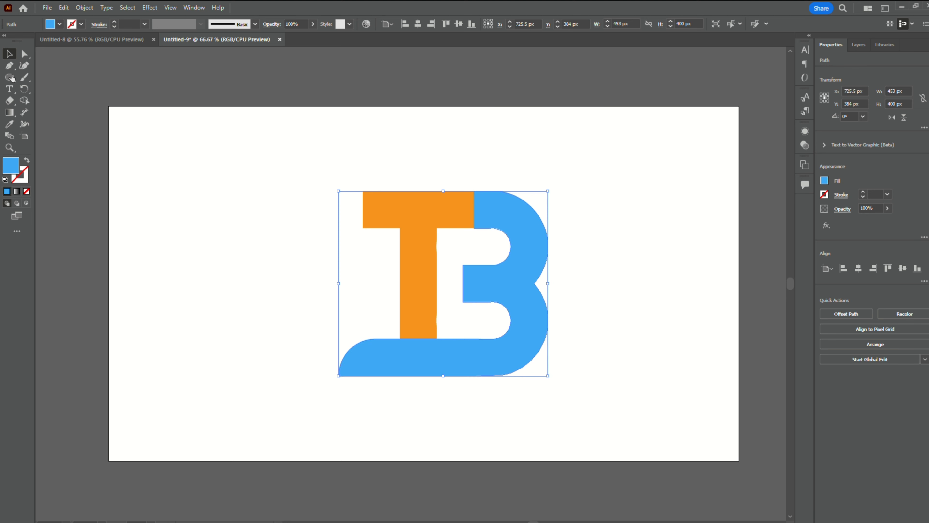
pyautogui.click(20, 78)
pyautogui.click(81, 41)
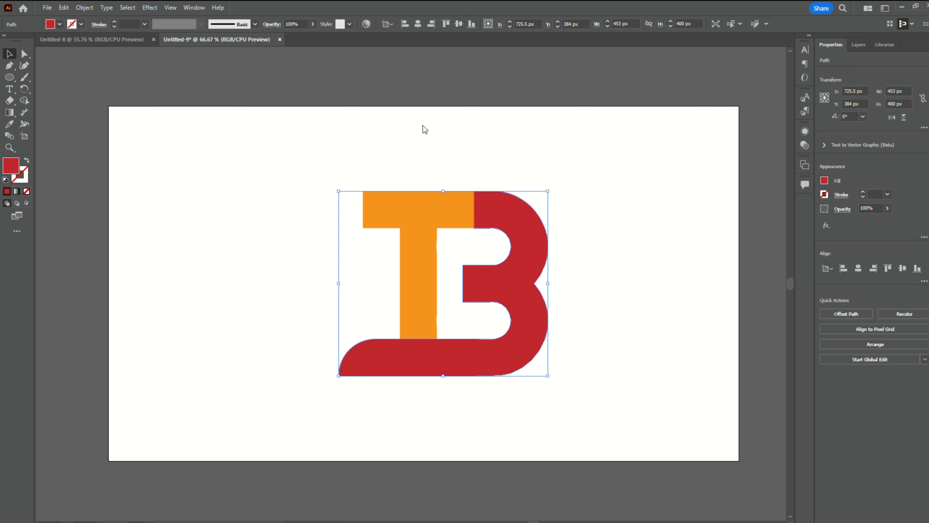
pyautogui.click(425, 212)
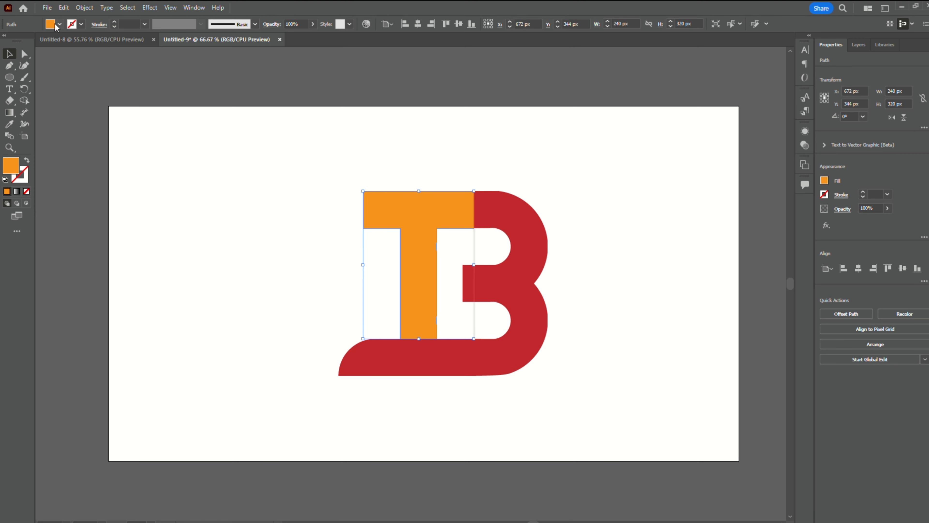
pyautogui.click(8, 46)
pyautogui.click(95, 42)
pyautogui.click(471, 153)
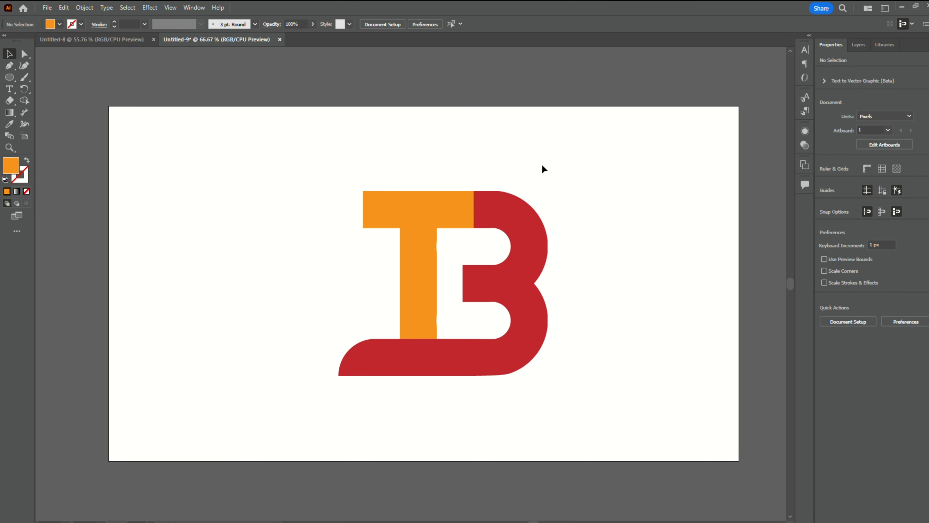
# - Place a line of black placeholder text just below the red bottom bar and set its size to 39 pt
pyautogui.click(7, 90)
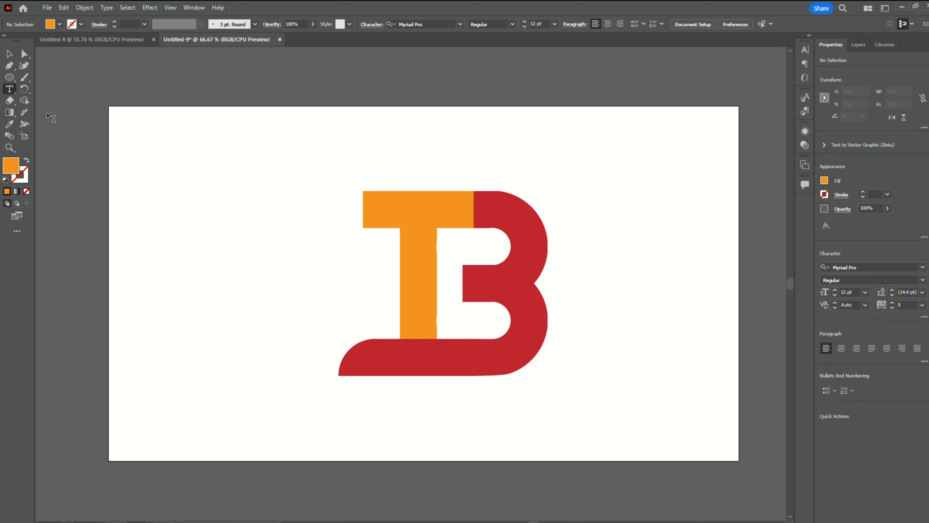
pyautogui.scroll(-1, 579, 245)
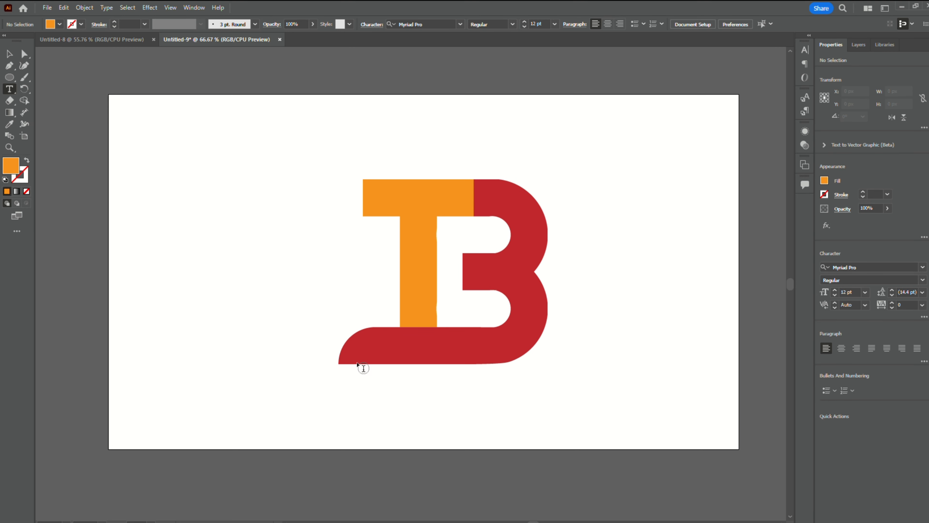
pyautogui.click(404, 382)
pyautogui.click(451, 21)
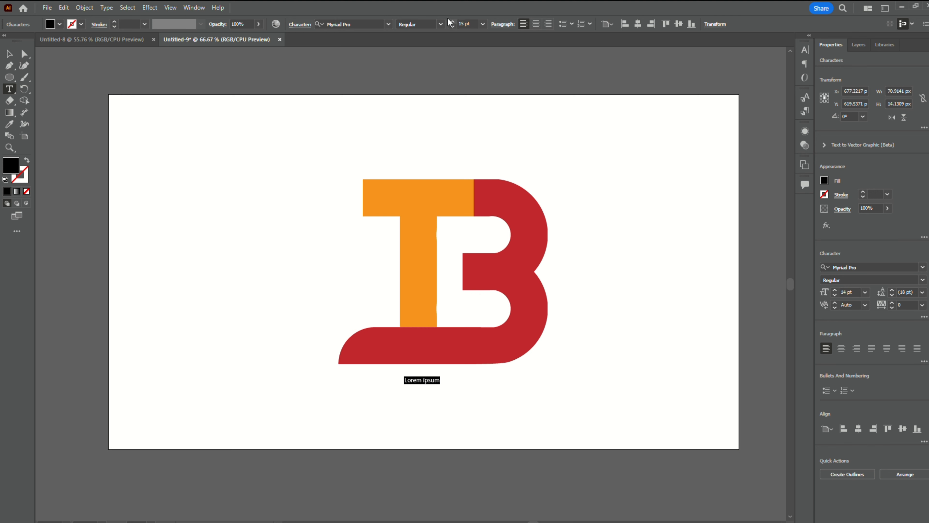
pyautogui.click(451, 21)
pyautogui.click(451, 22)
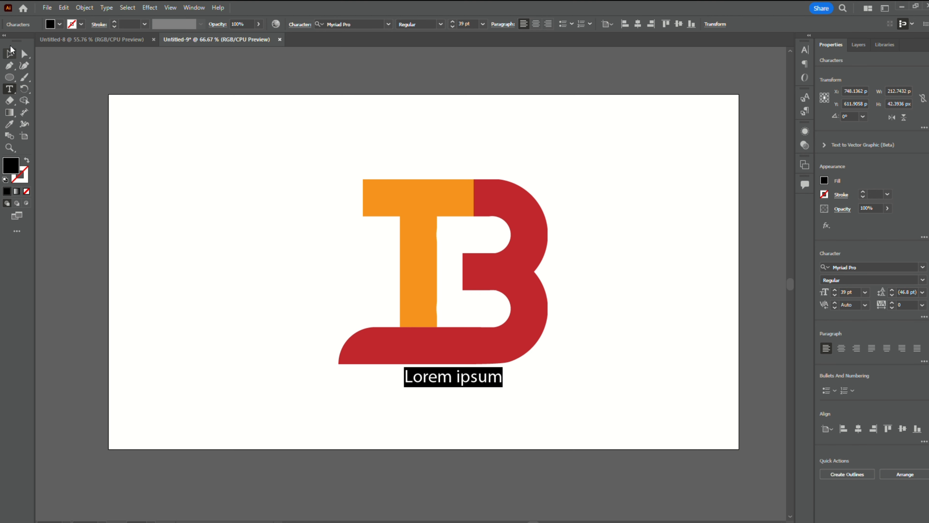
# - Replace the placeholder text below the logo with the brand name in capitals
pyautogui.click(10, 49)
pyautogui.press('a')
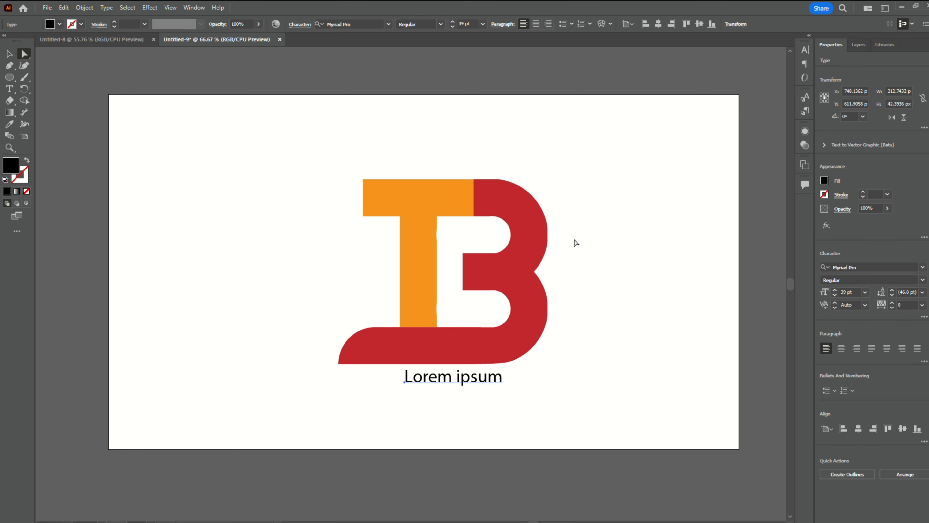
pyautogui.click(9, 54)
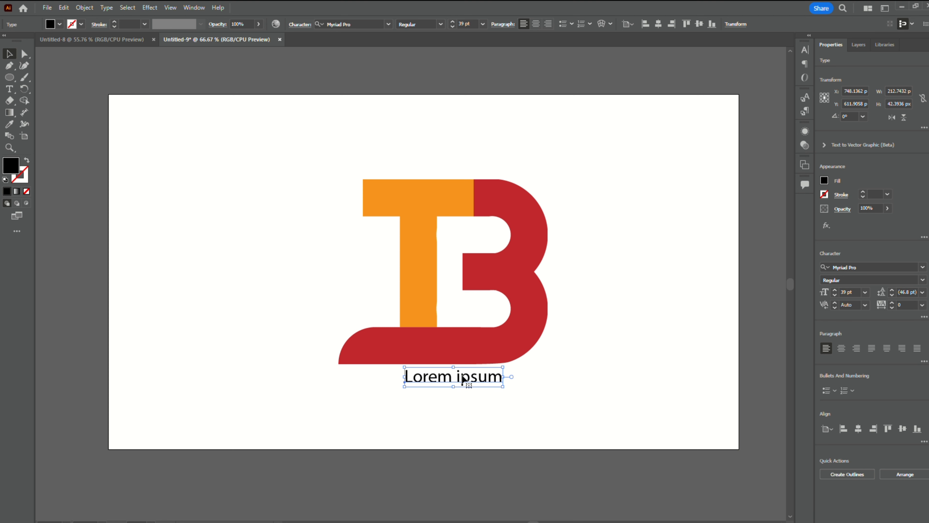
pyautogui.press('a')
pyautogui.press('t')
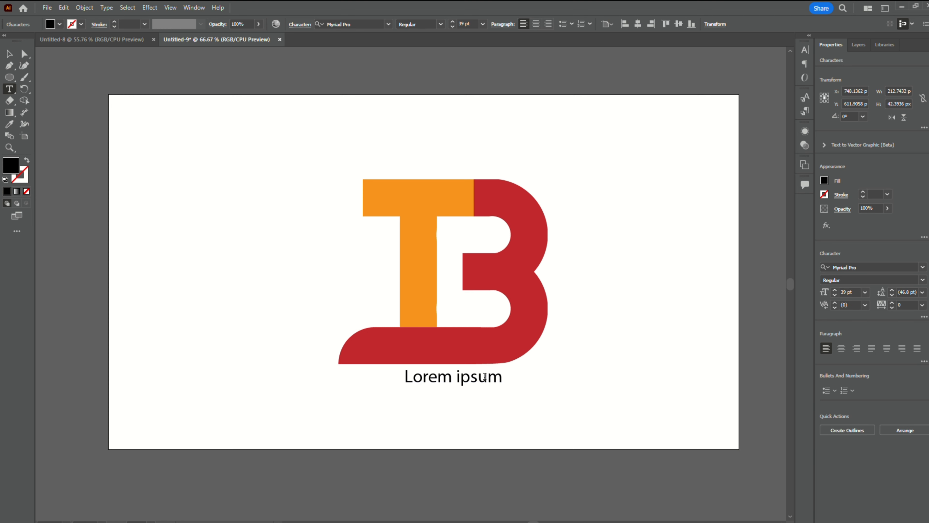
pyautogui.moveTo(504, 379); pyautogui.dragTo(398, 379)
pyautogui.write('TANJIM BRP')
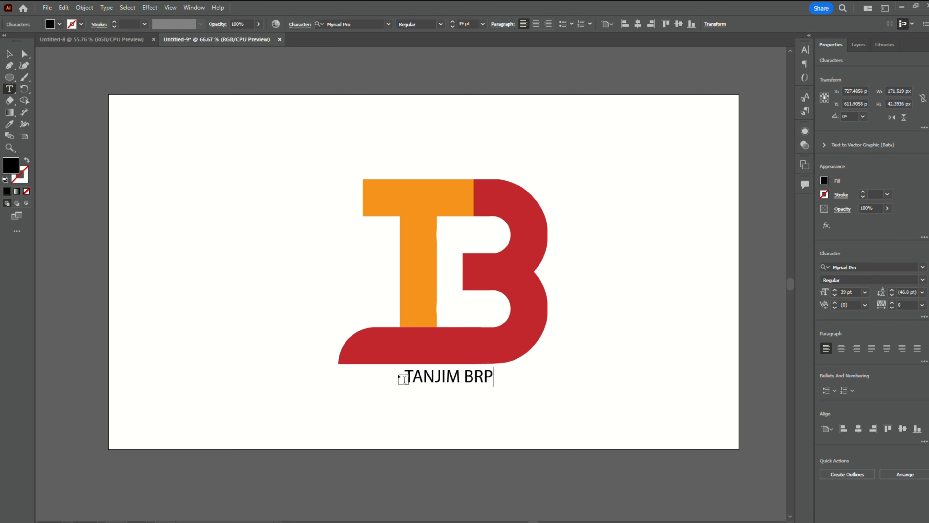
pyautogui.press('BackSpace')
pyautogui.write('O')
pyautogui.press('Escape')
# - Select the T and B shapes together and move them up and to the left, away from the name text
pyautogui.scroll(-1, 539, 311)
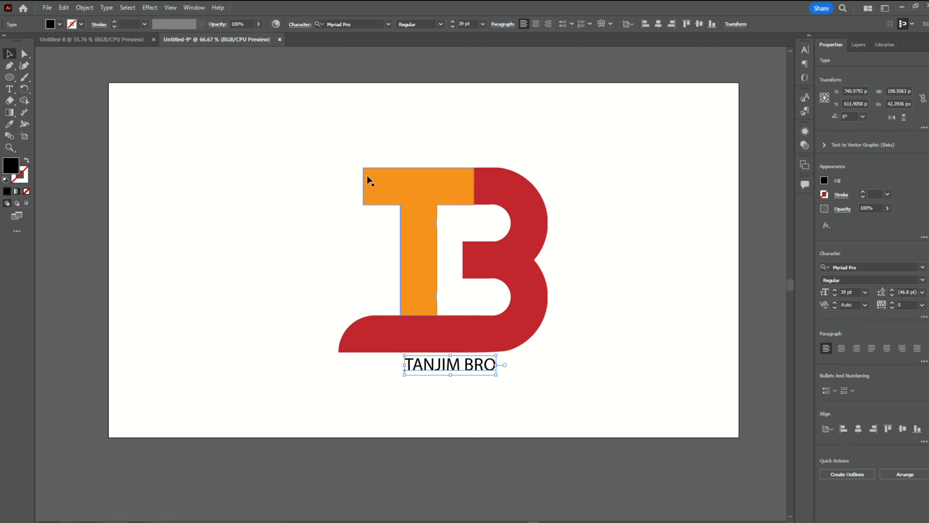
pyautogui.moveTo(316, 164); pyautogui.dragTo(623, 336)
pyautogui.moveTo(427, 227); pyautogui.dragTo(403, 199)
# - Enlarge the name text to 84 pt and align its left edge with the tip of the red bottom bar
pyautogui.click(450, 364)
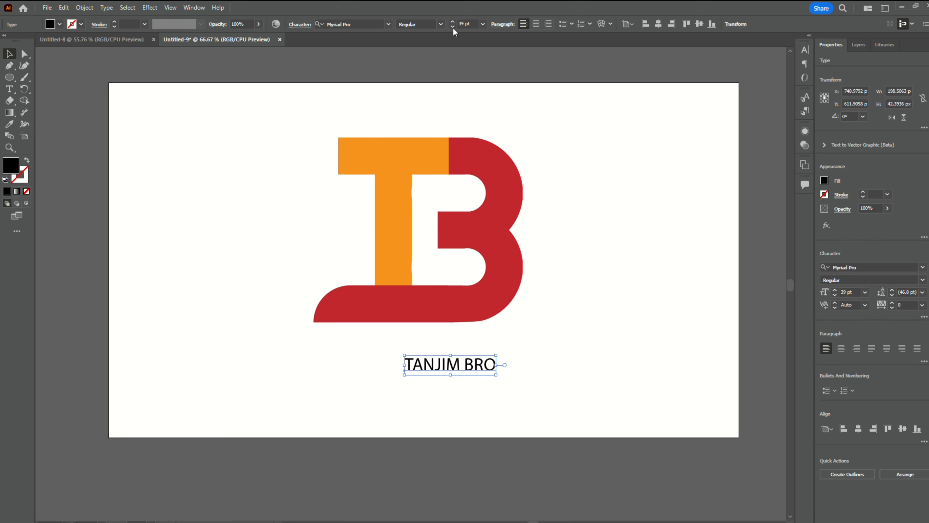
pyautogui.click(450, 21)
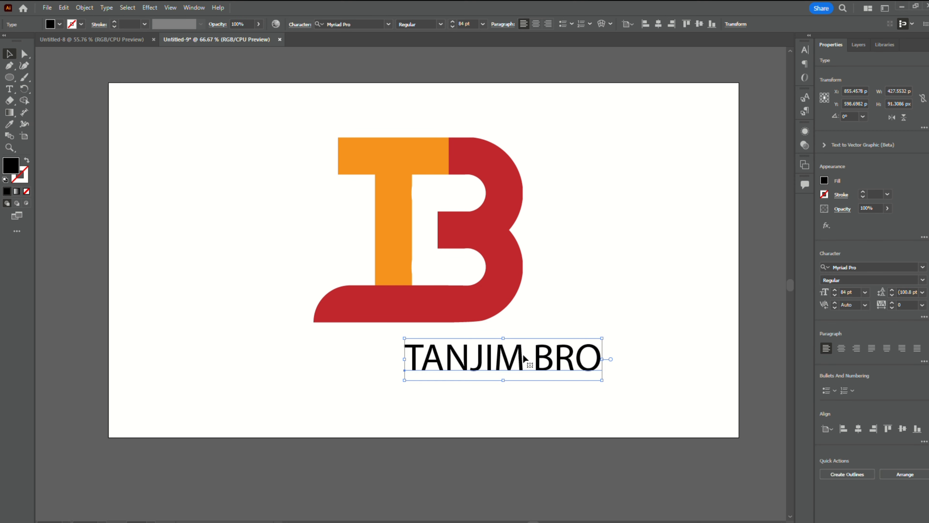
pyautogui.moveTo(521, 354); pyautogui.dragTo(426, 356)
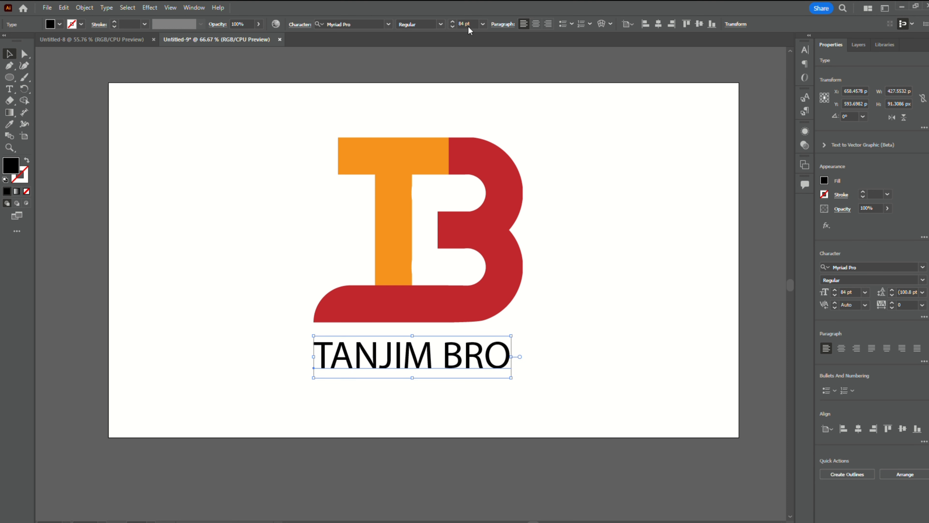
# - Change the name text's font to EthnocentricRg-Regular
pyautogui.click(371, 26)
pyautogui.press('Down')
pyautogui.press('Down')
pyautogui.press('Return')
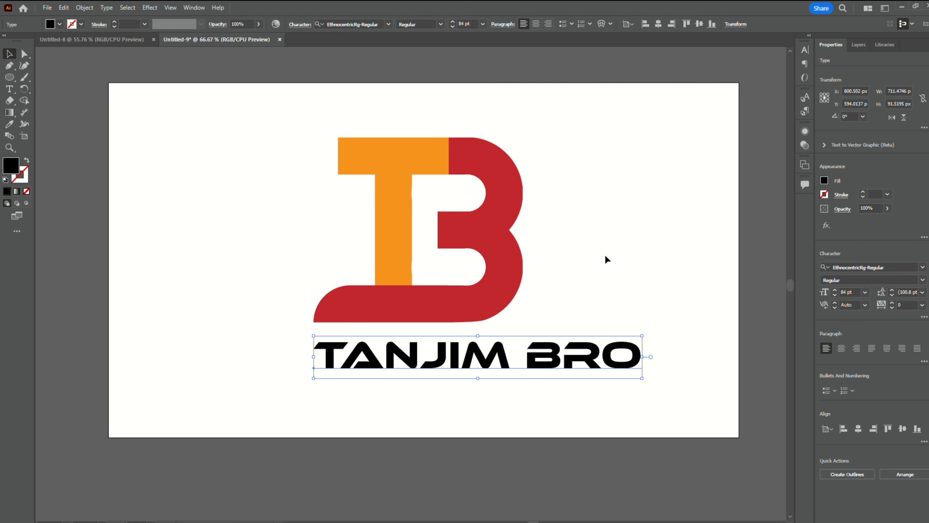
# - Reduce the name text to 53 pt so that it matches the monogram's width
pyautogui.click(451, 26)
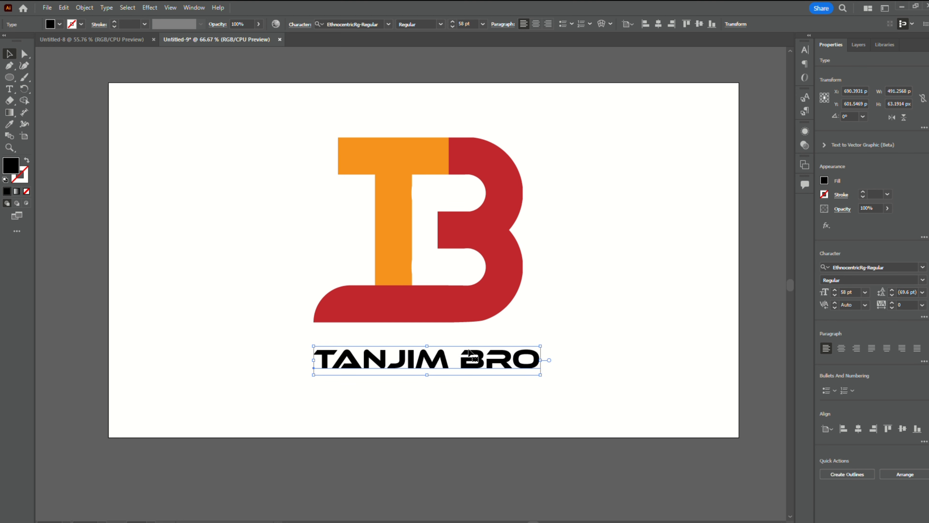
pyautogui.moveTo(468, 351); pyautogui.dragTo(446, 346)
pyautogui.click(453, 27)
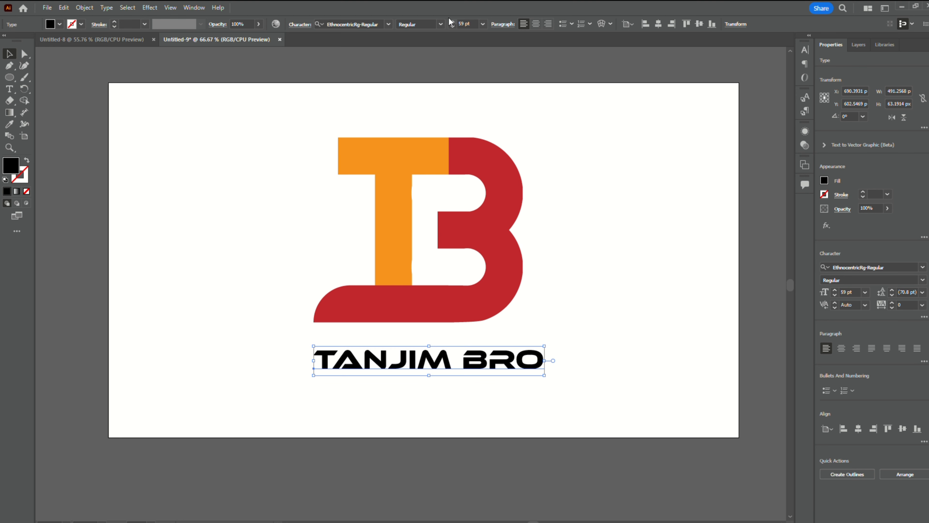
pyautogui.click(452, 26)
pyautogui.click(453, 27)
pyautogui.click(451, 21)
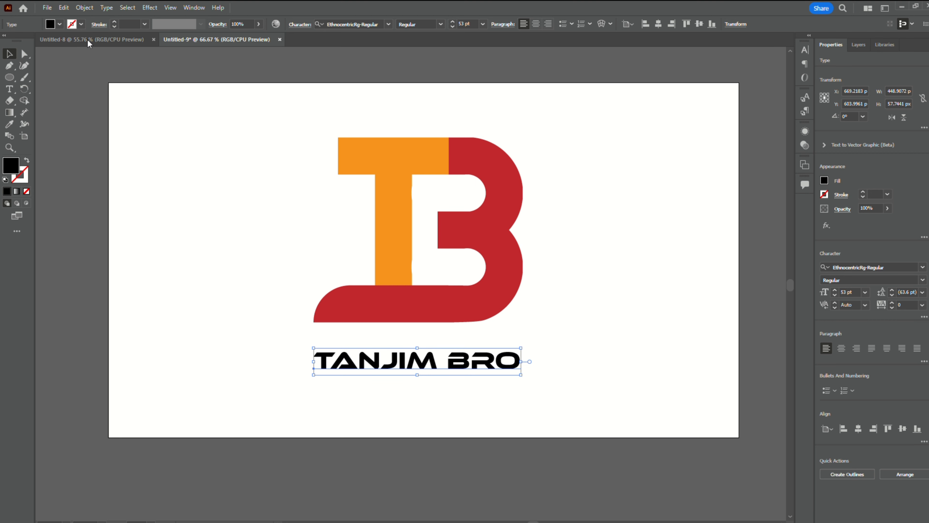
# - Fill the name text with orange and move it slightly up toward the monogram, to about Y 591 px
pyautogui.click(97, 40)
pyautogui.click(220, 254)
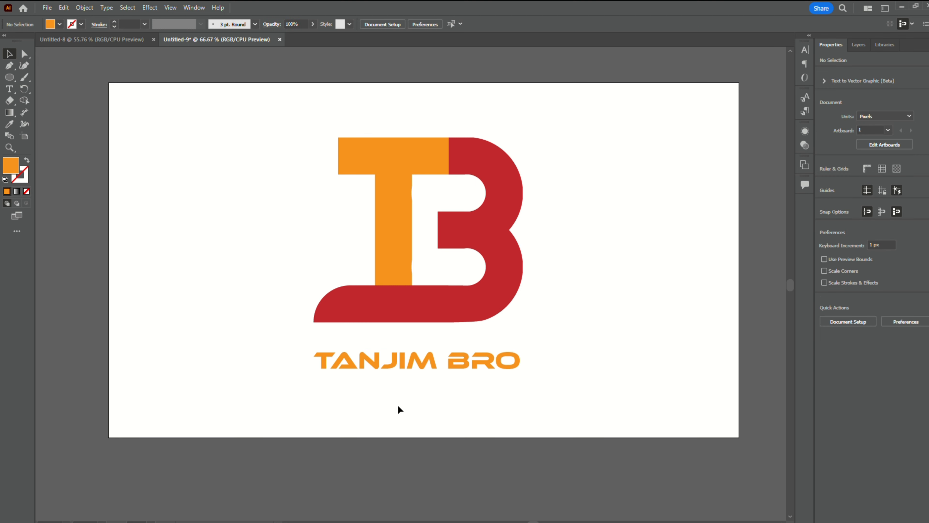
pyautogui.moveTo(454, 349); pyautogui.dragTo(453, 342)
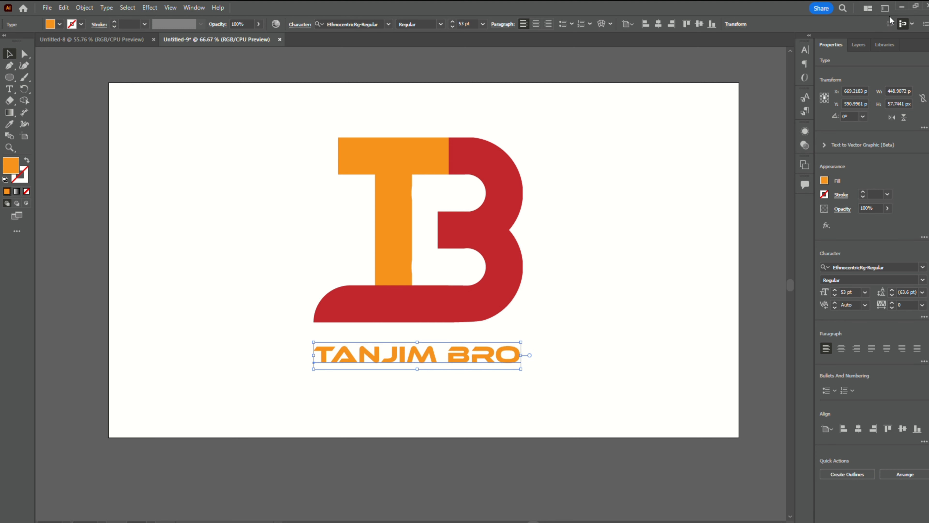